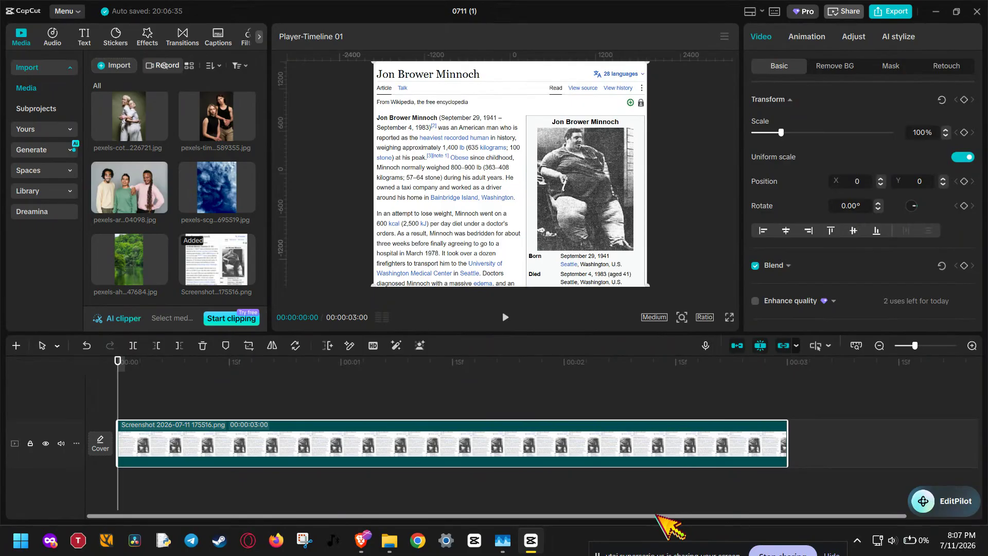
Add a default text clip to the timeline above the screenshot clip
{"action": "left_click", "coordinate": [83, 35]}
{"action": "left_click_drag", "start_coordinate": [118, 85], "coordinate": [129, 411]}
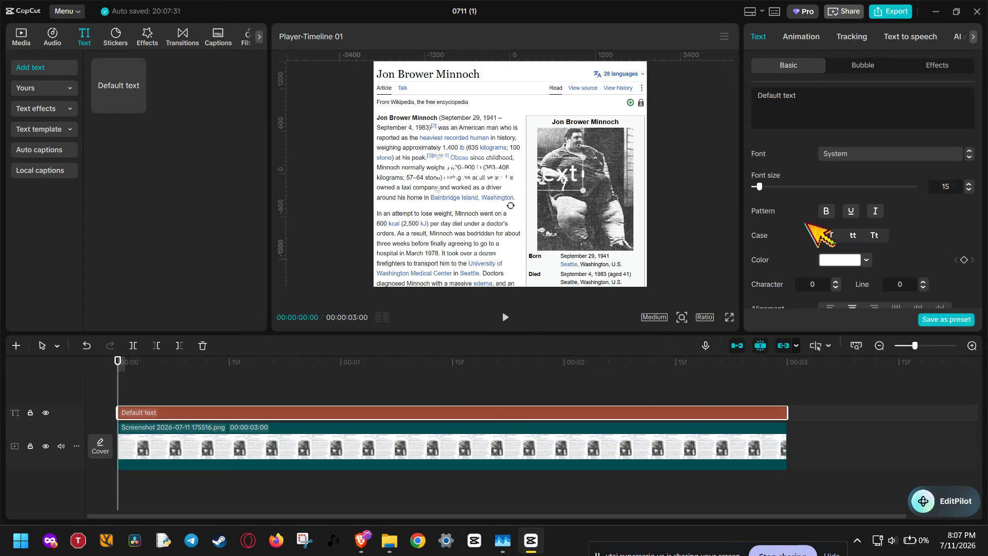
Replace the default text content with a row of underscores
{"action": "left_click", "coordinate": [815, 99]}
{"action": "triple_click", "coordinate": [768, 96]}
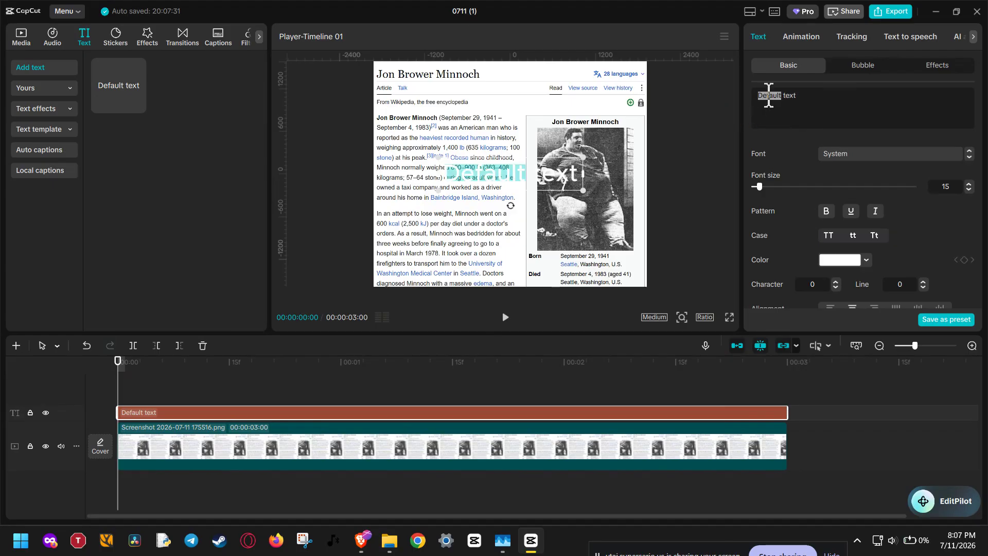
{"action": "key", "text": "BackSpace"}
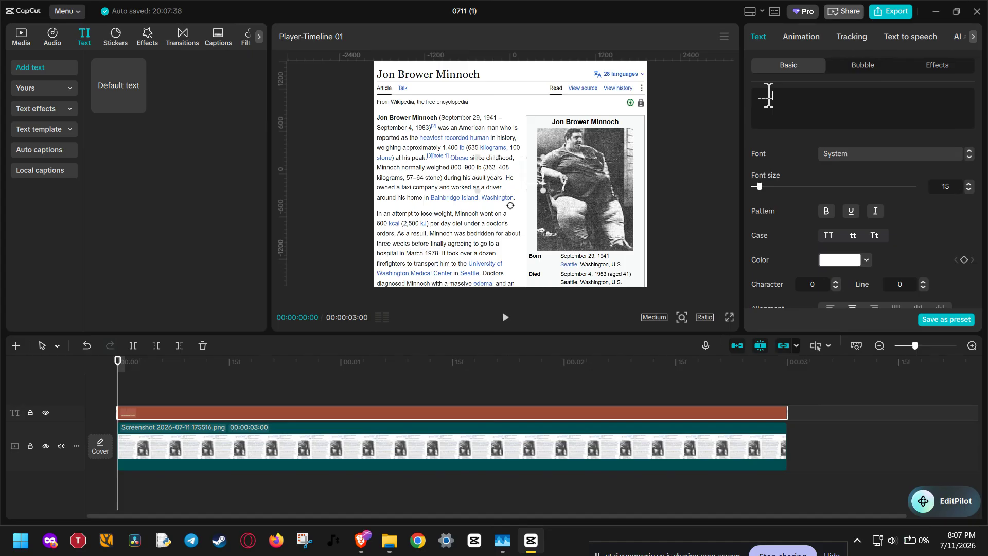
Set the text color to a yellow swatch from the palette
{"action": "left_click", "coordinate": [845, 260]}
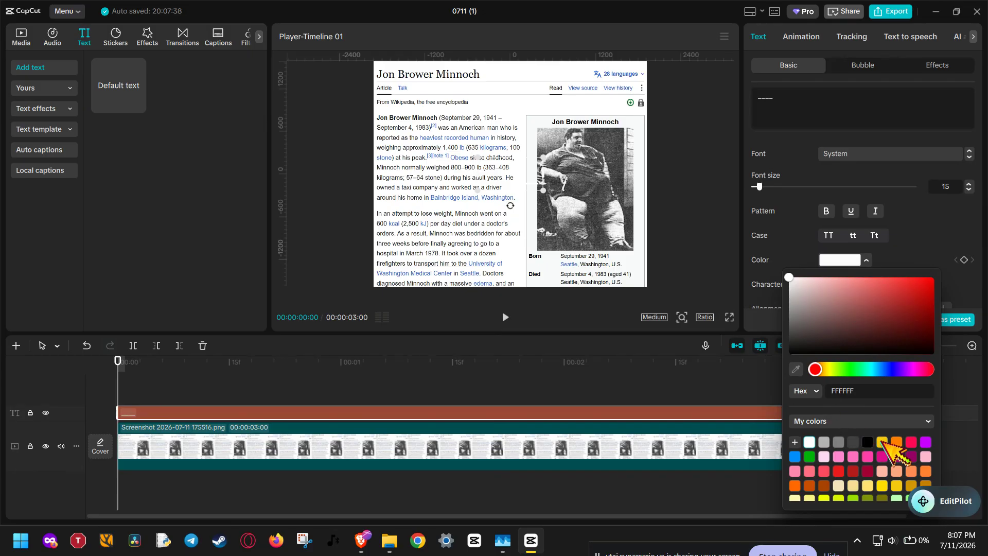
{"action": "left_click", "coordinate": [883, 442]}
{"action": "left_click", "coordinate": [945, 242]}
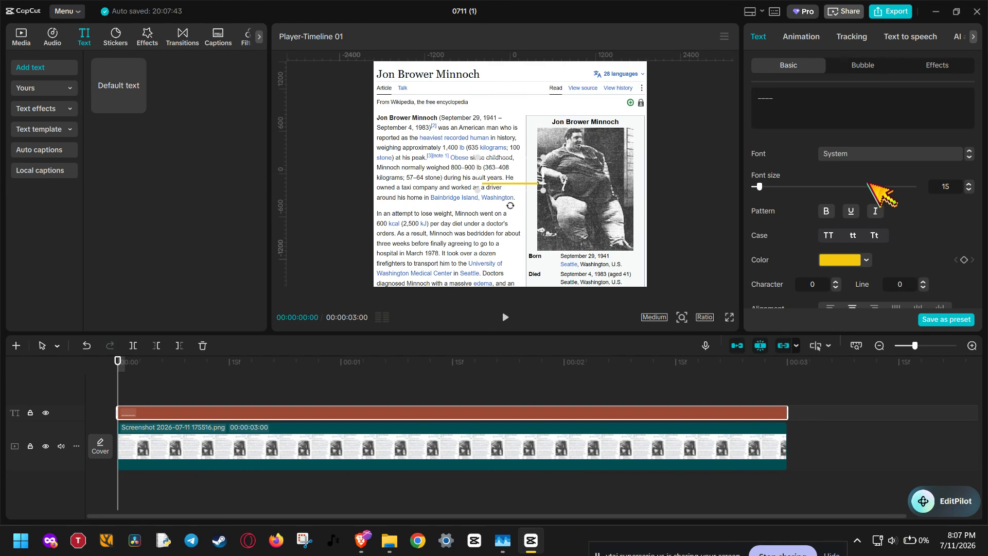
Shorten the underscore text by removing characters
{"action": "left_click", "coordinate": [824, 101]}
{"action": "key", "text": "BackSpace"}
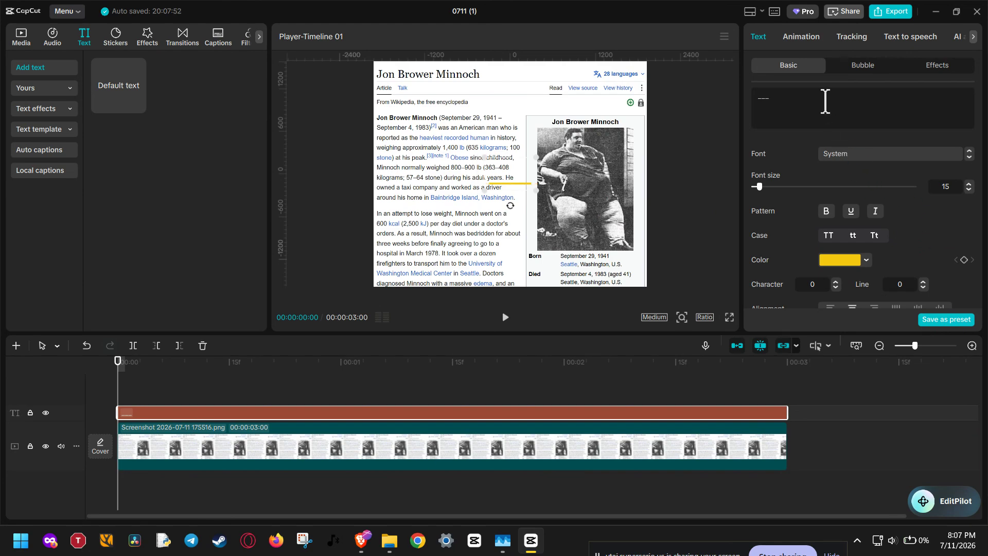
{"action": "key", "text": "BackSpace"}
{"action": "type", "text": "-"}
{"action": "key", "text": "BackSpace"}
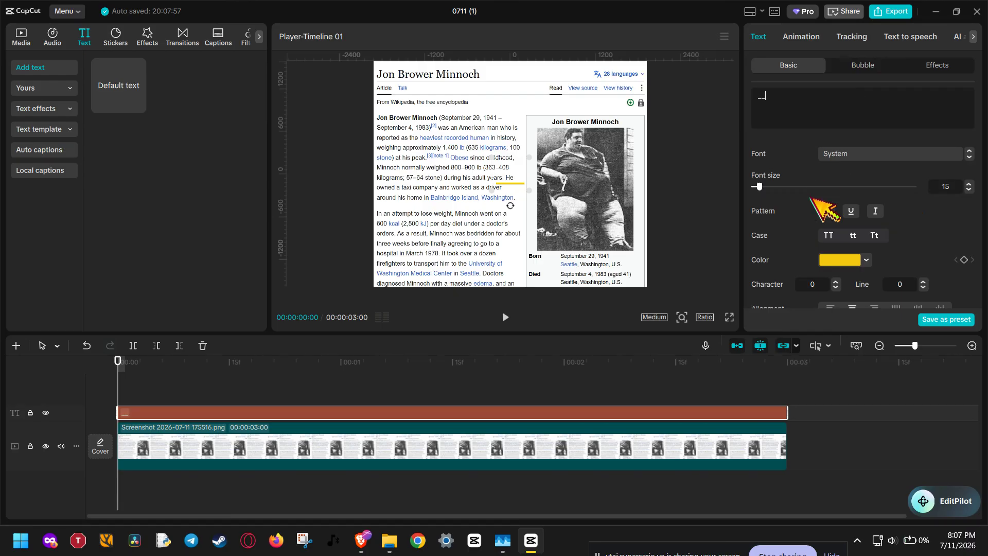
Try to change the text color to a lighter yellow, hex FFE269
{"action": "left_click", "coordinate": [847, 260]}
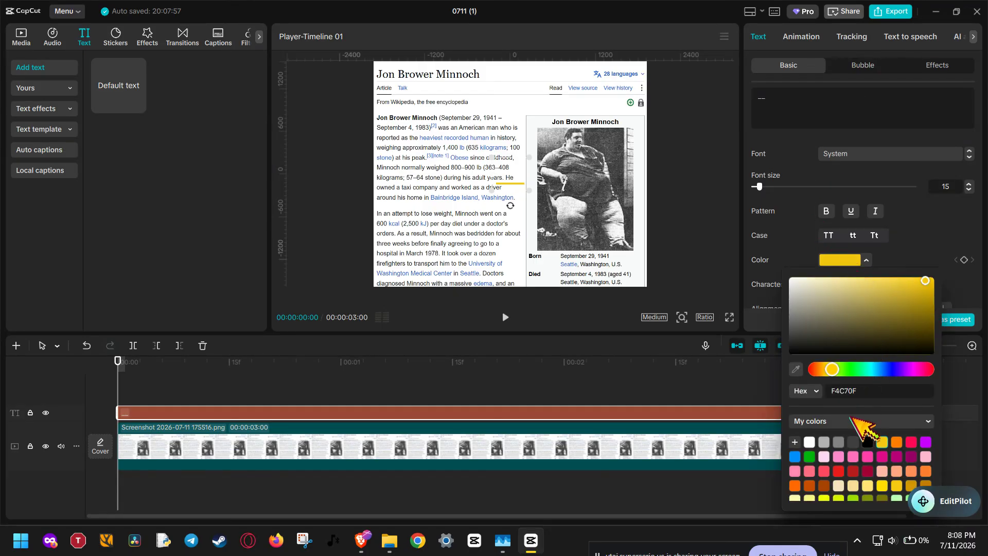
{"action": "scroll", "coordinate": [862, 463], "scroll_direction": "down", "scroll_amount": 2}
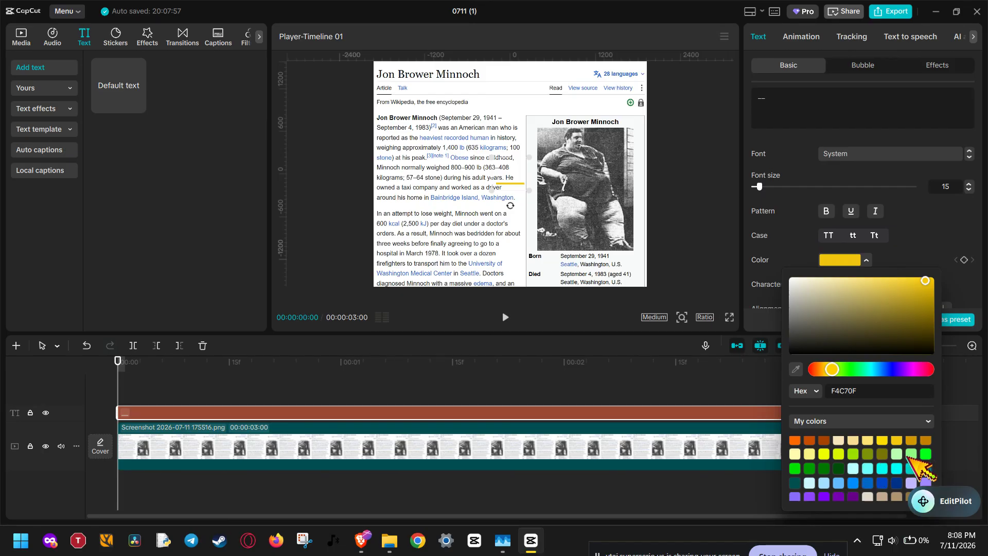
{"action": "left_click", "coordinate": [926, 278]}
{"action": "left_click_drag", "start_coordinate": [926, 279], "coordinate": [949, 261]}
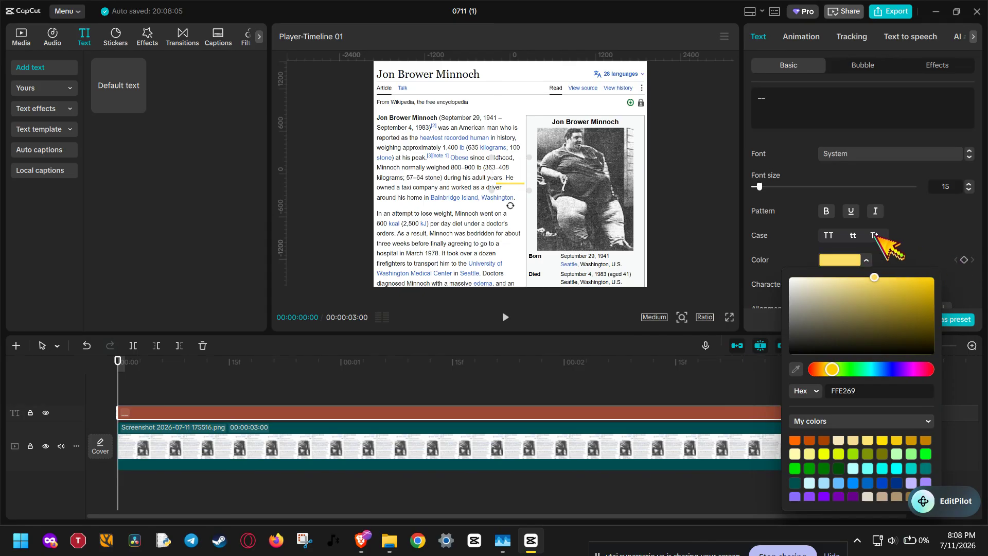
{"action": "left_click", "coordinate": [922, 235]}
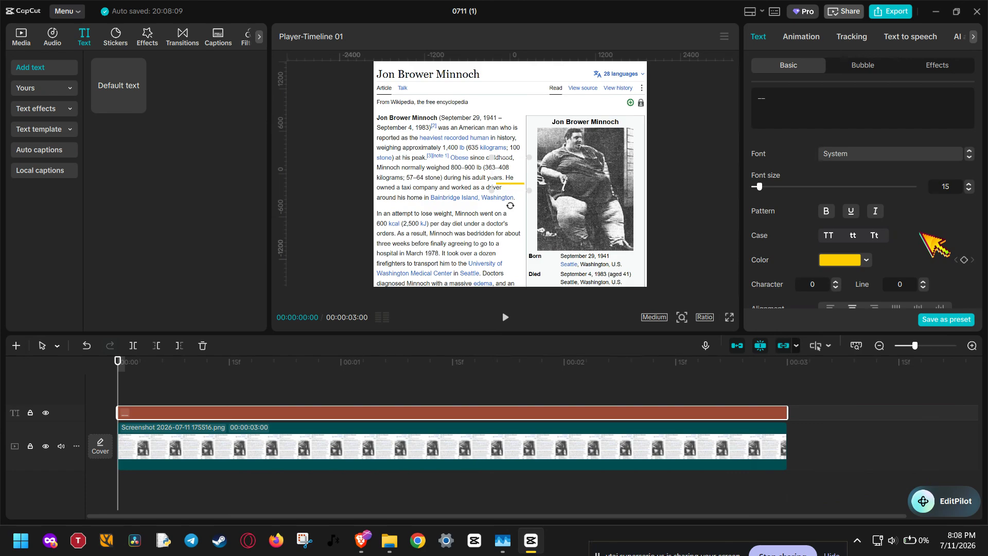
Turn off uniform scale and stretch the text to 143% width and 479% height
{"action": "scroll", "coordinate": [928, 240], "scroll_direction": "down", "scroll_amount": 4}
{"action": "scroll", "coordinate": [926, 237], "scroll_direction": "up", "scroll_amount": 2}
{"action": "scroll", "coordinate": [926, 232], "scroll_direction": "down", "scroll_amount": 7}
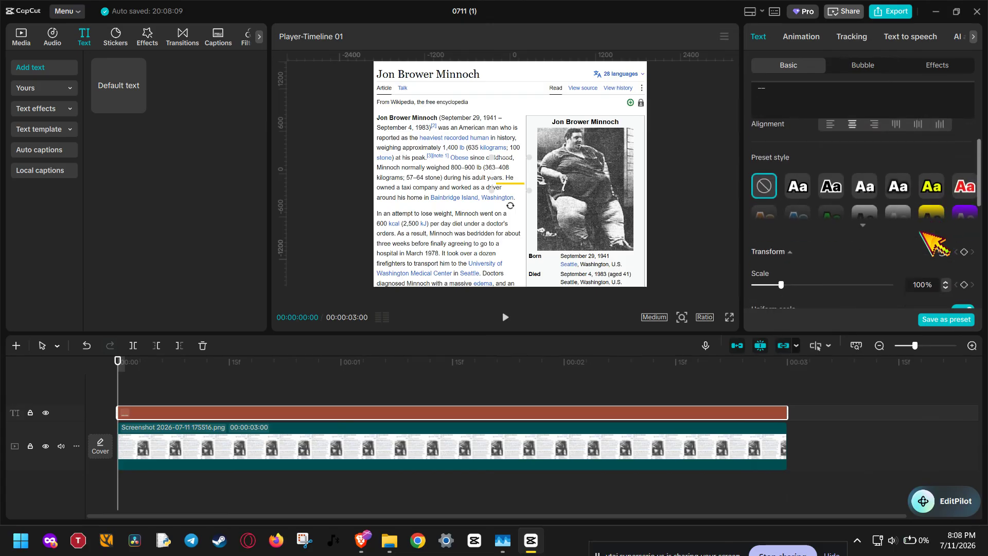
{"action": "left_click", "coordinate": [968, 206]}
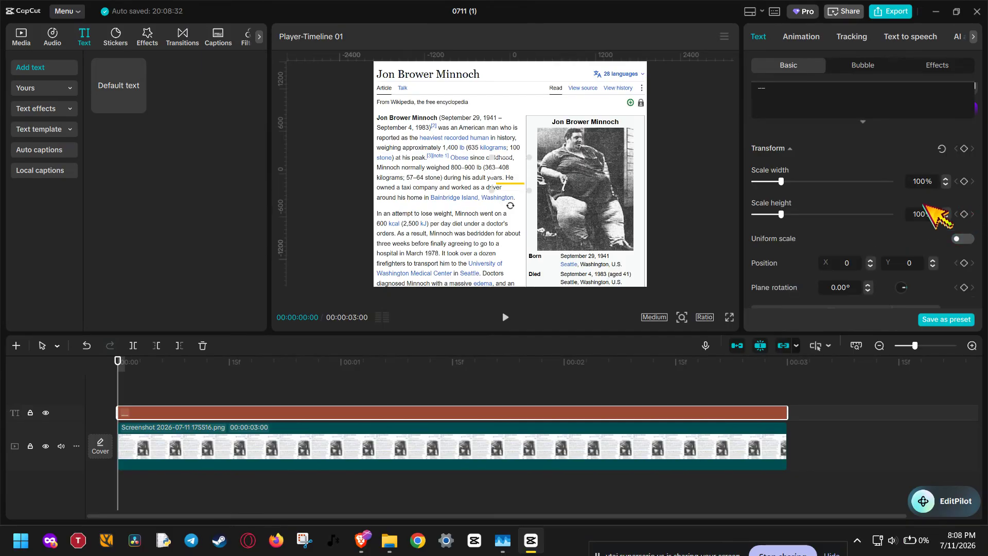
{"action": "left_click_drag", "start_coordinate": [782, 181], "coordinate": [793, 181]}
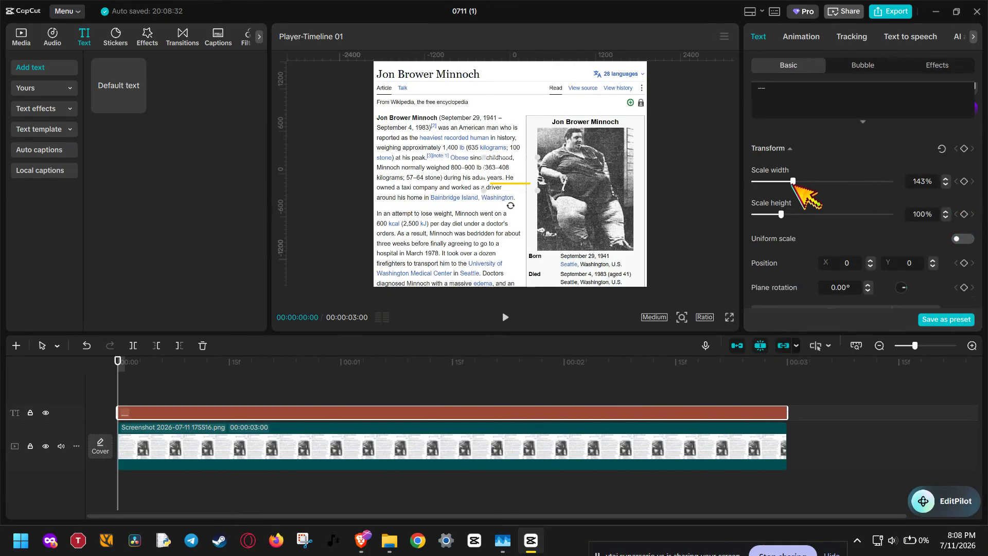
{"action": "left_click_drag", "start_coordinate": [781, 214], "coordinate": [900, 214]}
Move the yellow bar over the article title and set its scale to 162% width and 500% height
{"action": "left_click_drag", "start_coordinate": [502, 117], "coordinate": [470, 78]}
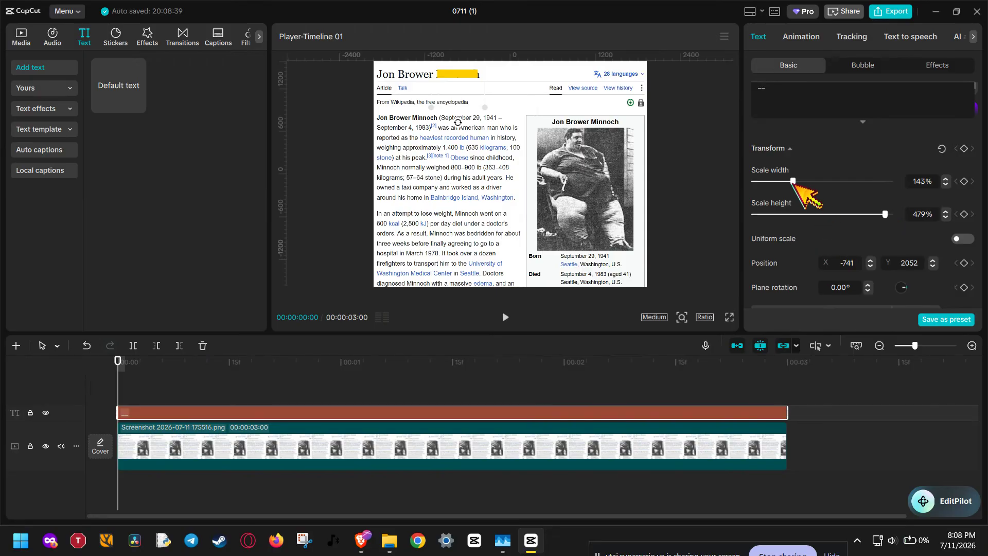
{"action": "left_click_drag", "start_coordinate": [793, 181], "coordinate": [798, 181]}
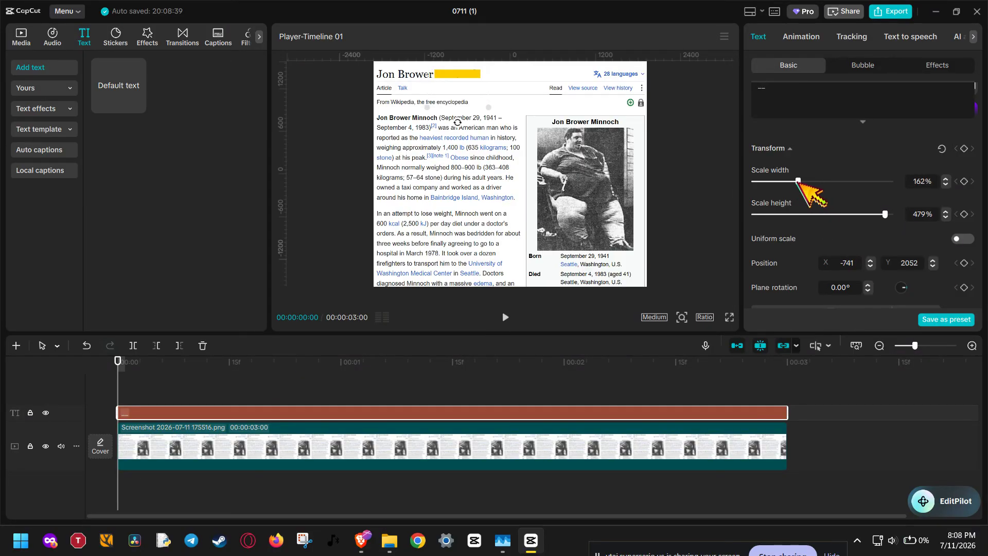
{"action": "left_click_drag", "start_coordinate": [885, 214], "coordinate": [921, 222]}
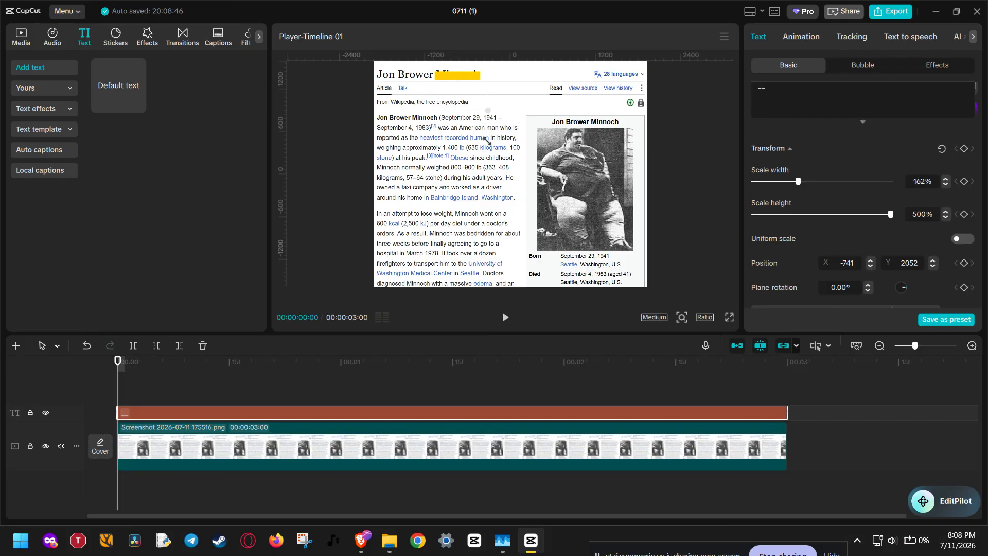
Widen the bar to 186% and position it over "American man who" in the first paragraph
{"action": "left_click_drag", "start_coordinate": [493, 182], "coordinate": [505, 228]}
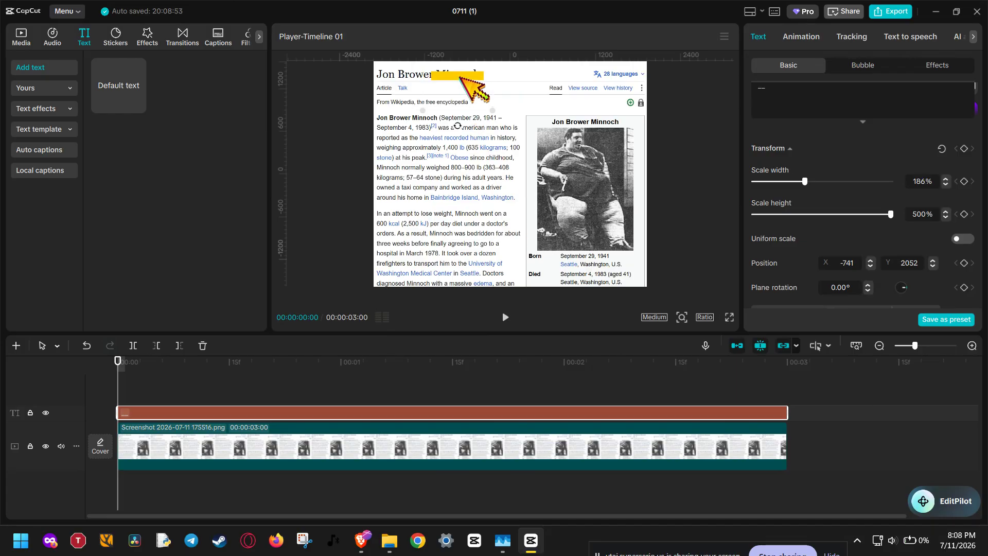
{"action": "left_click_drag", "start_coordinate": [470, 87], "coordinate": [488, 131]}
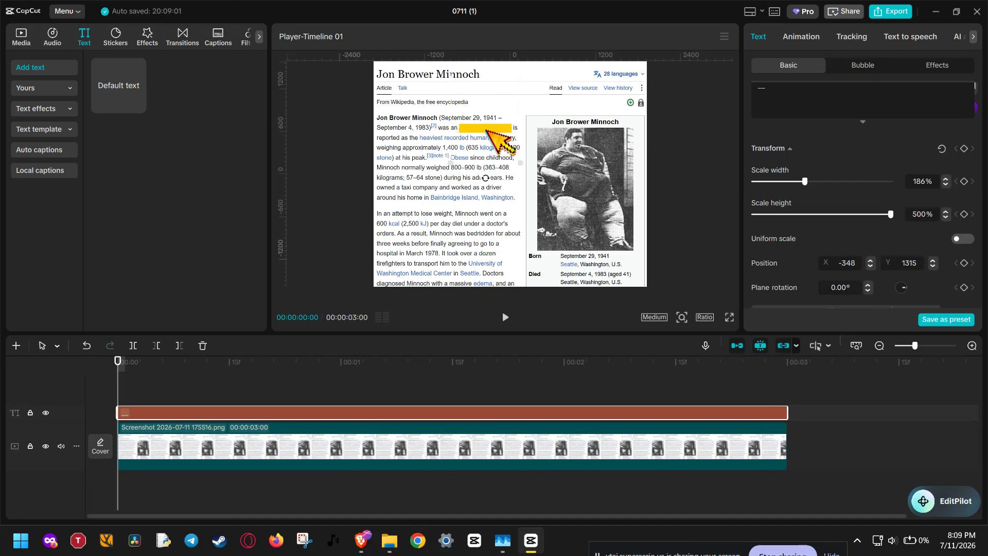
Create a compound clip from the text clip
{"action": "right_click", "coordinate": [483, 412]}
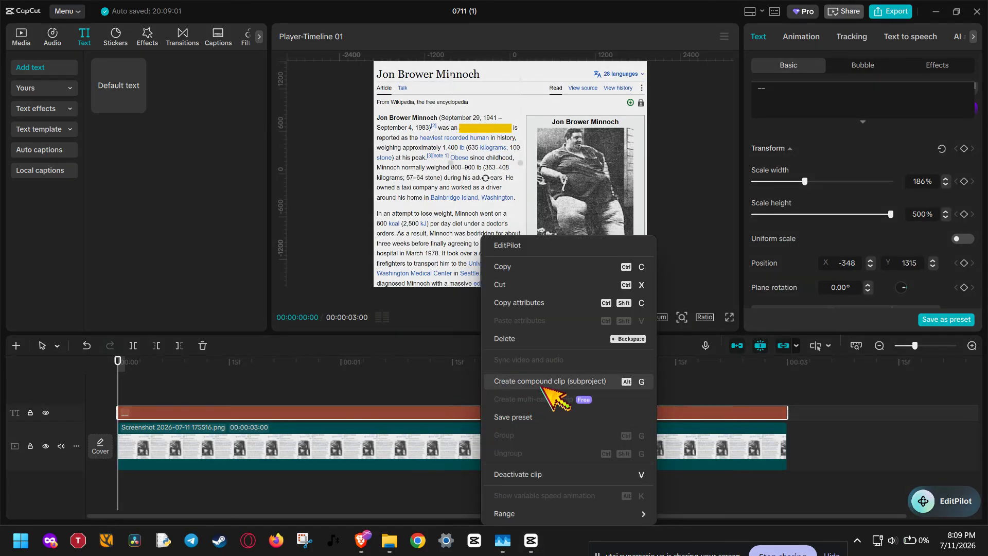
{"action": "left_click", "coordinate": [613, 382]}
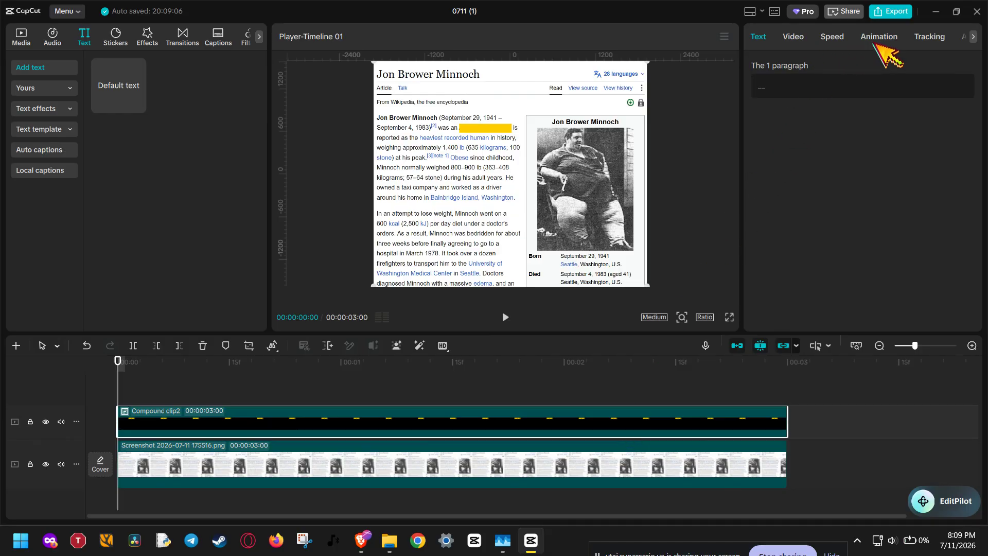
Set the compound clip's blend mode to Multiply
{"action": "left_click", "coordinate": [798, 37]}
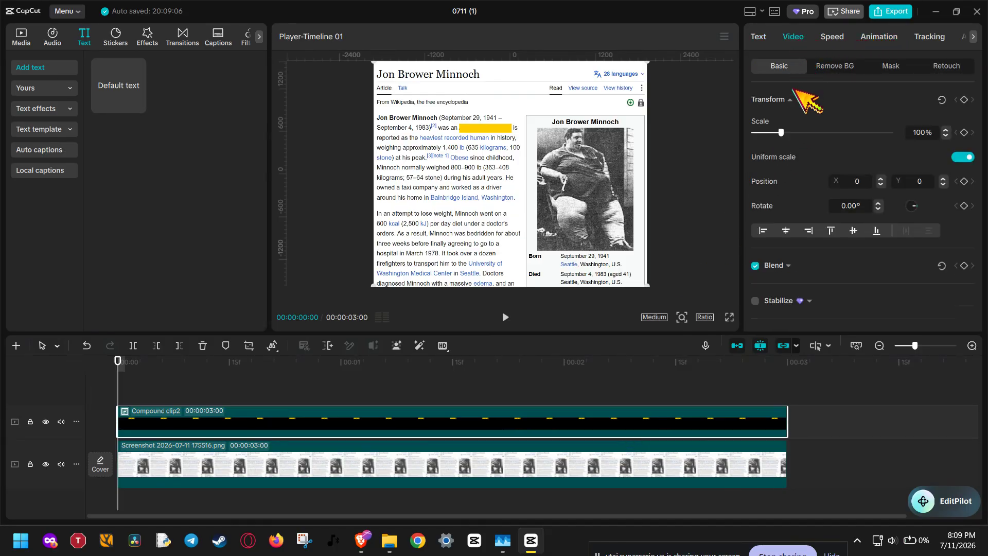
{"action": "left_click", "coordinate": [797, 99]}
{"action": "left_click", "coordinate": [795, 133]}
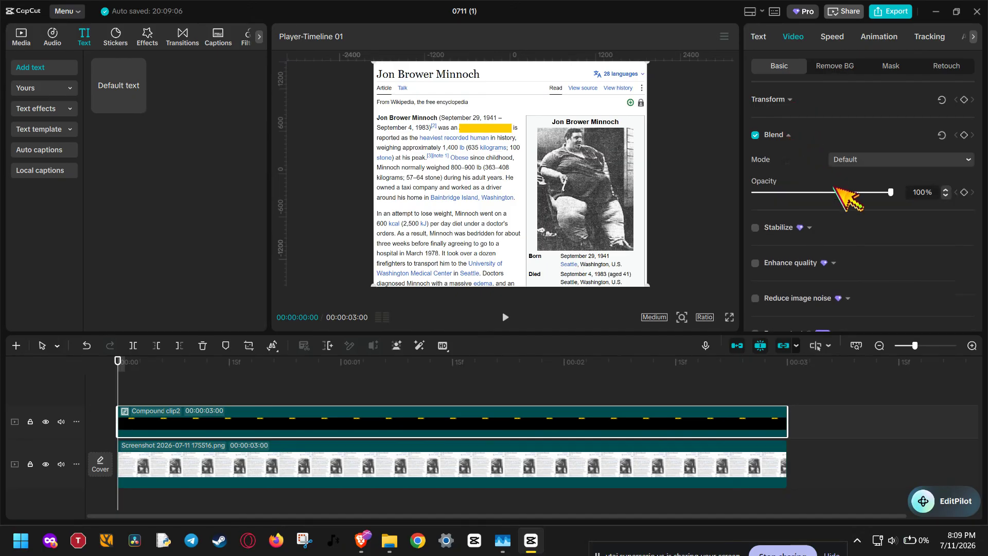
{"action": "left_click", "coordinate": [871, 160]}
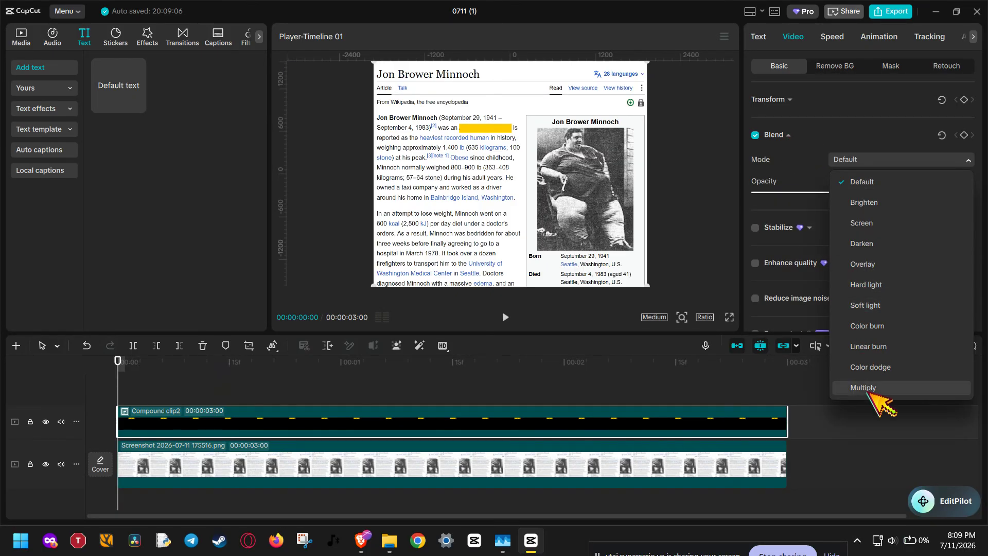
{"action": "left_click", "coordinate": [869, 389]}
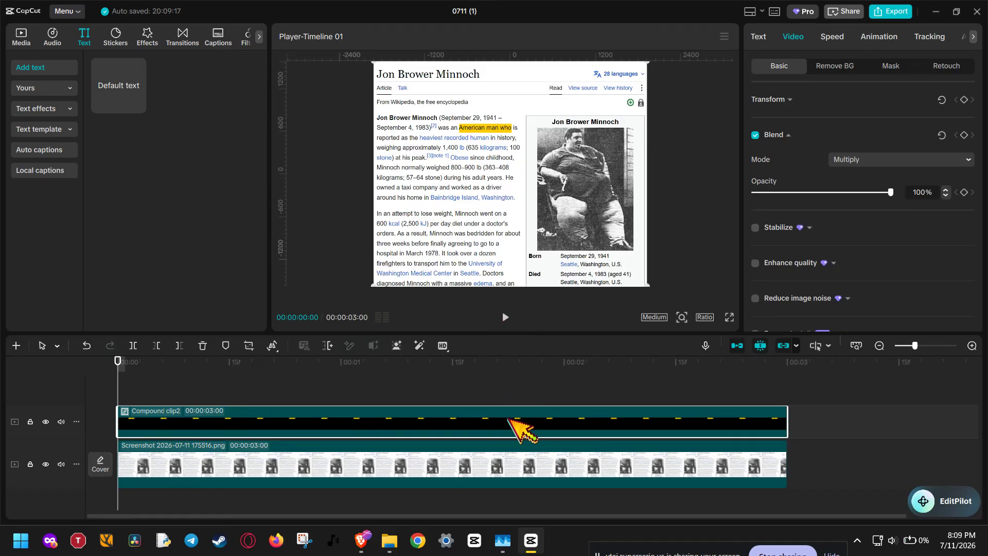
Nudge the highlight slightly and zoom into the preview to check its alignment over the text
{"action": "left_click", "coordinate": [573, 202]}
{"action": "left_click_drag", "start_coordinate": [572, 202], "coordinate": [576, 200]}
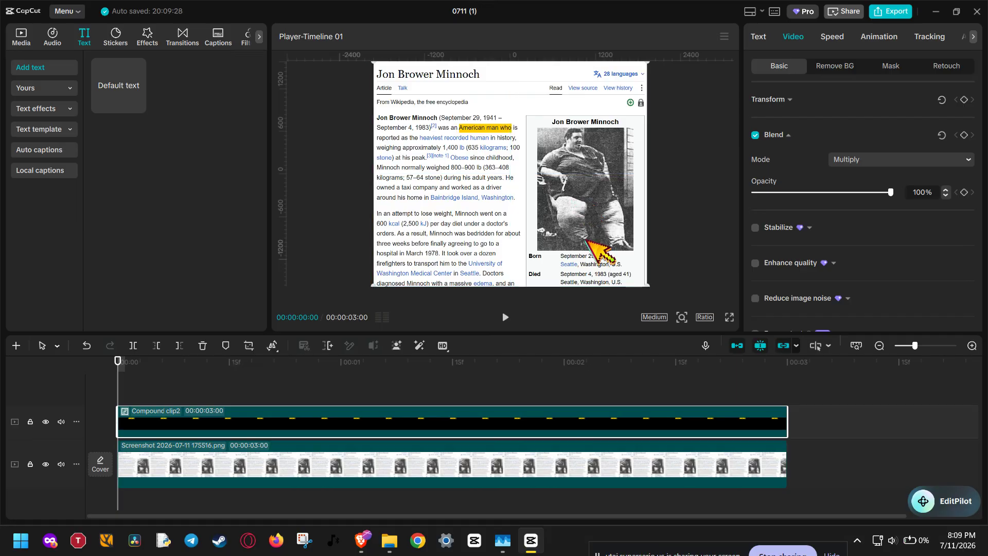
{"action": "left_click", "coordinate": [680, 317]}
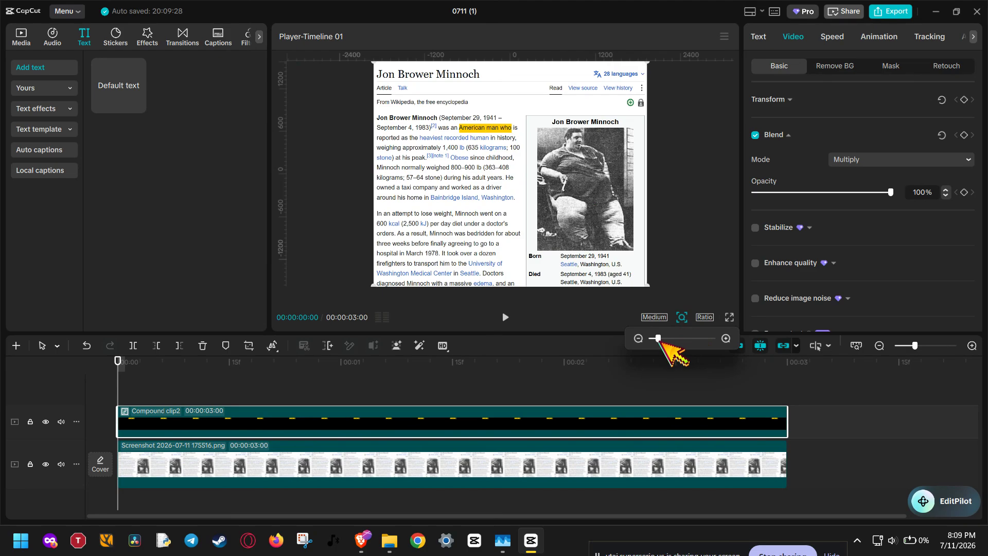
{"action": "left_click_drag", "start_coordinate": [658, 338], "coordinate": [673, 339]}
{"action": "left_click", "coordinate": [597, 197]}
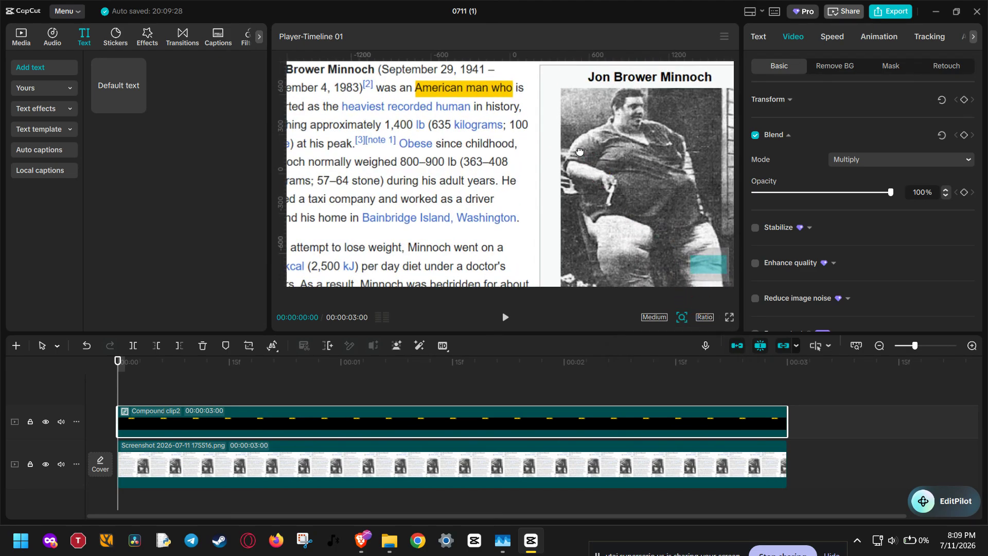
{"action": "left_click_drag", "start_coordinate": [584, 158], "coordinate": [590, 205]}
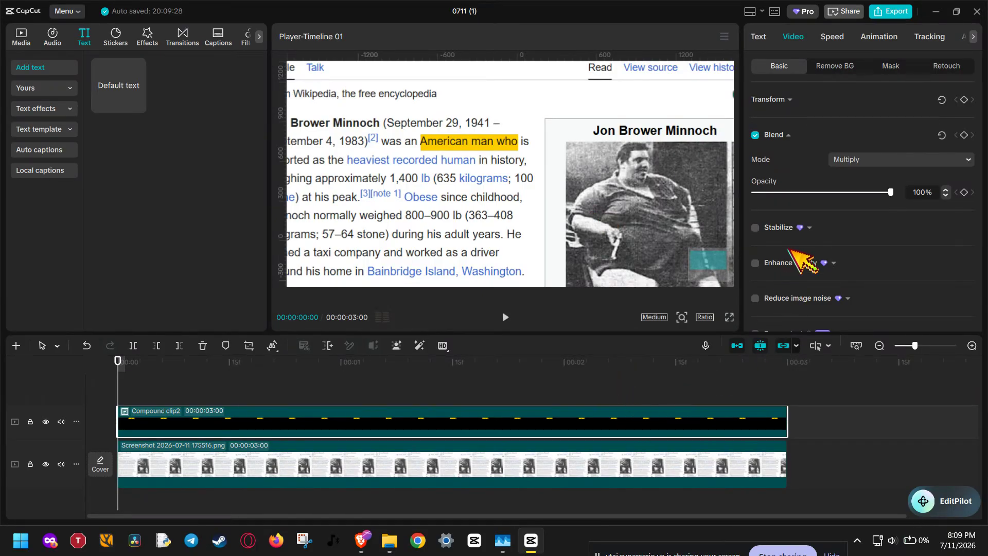
{"action": "left_click", "coordinate": [788, 135]}
{"action": "left_click", "coordinate": [790, 99]}
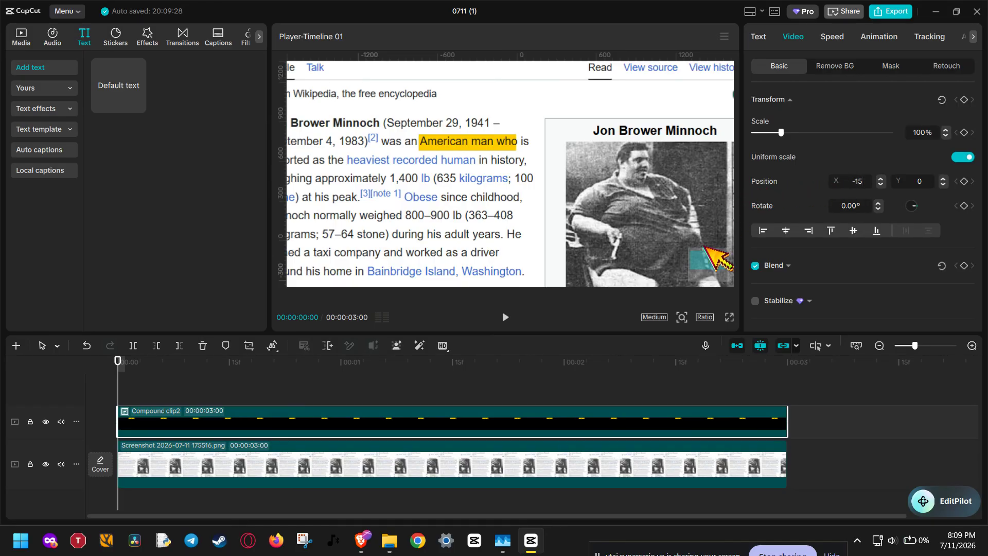
{"action": "left_click", "coordinate": [681, 317]}
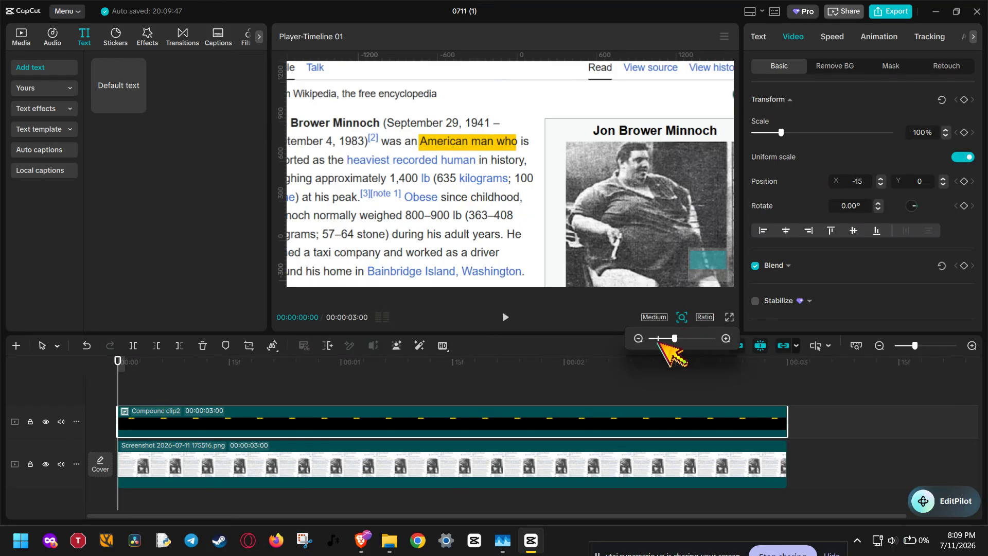
{"action": "left_click_drag", "start_coordinate": [665, 338], "coordinate": [657, 339]}
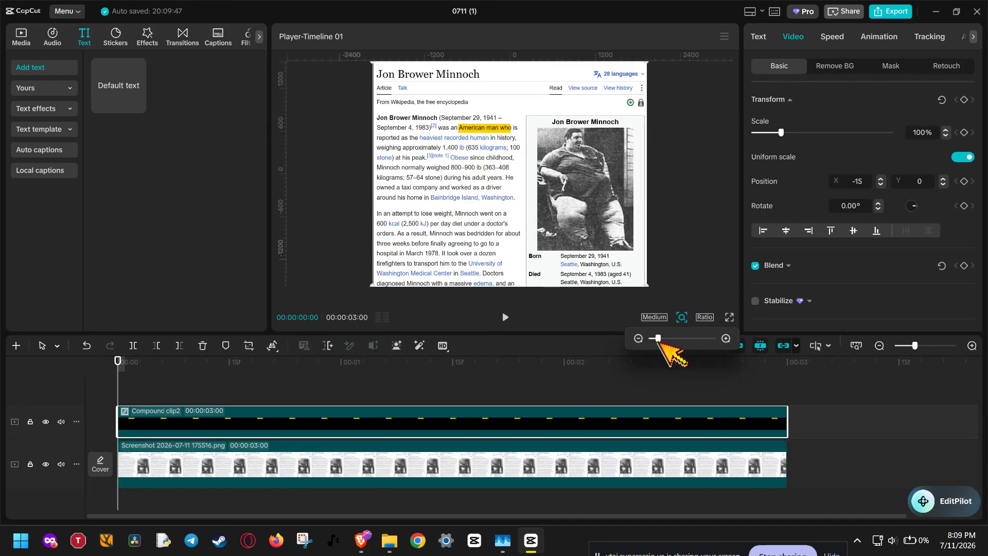
{"action": "left_click", "coordinate": [878, 37]}
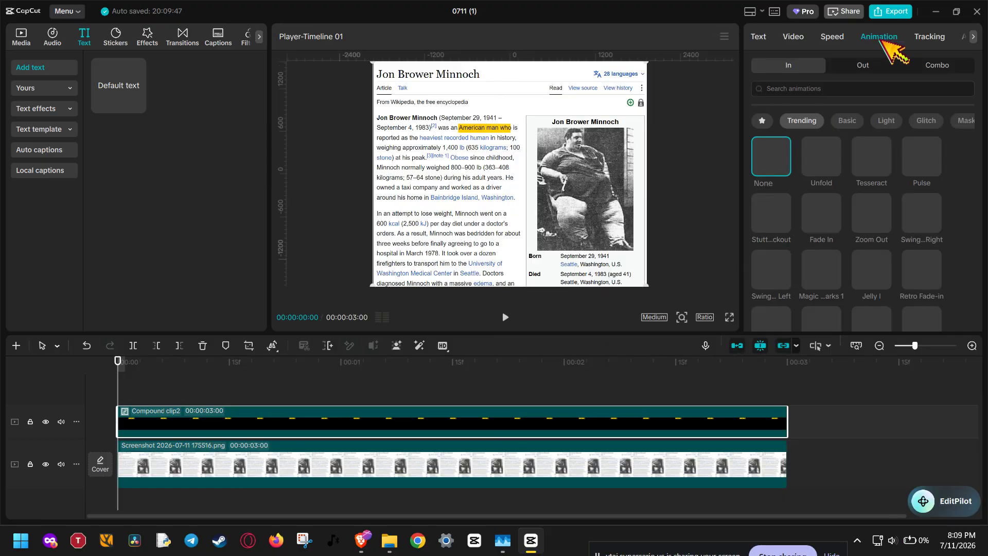
{"action": "left_click", "coordinate": [798, 42]}
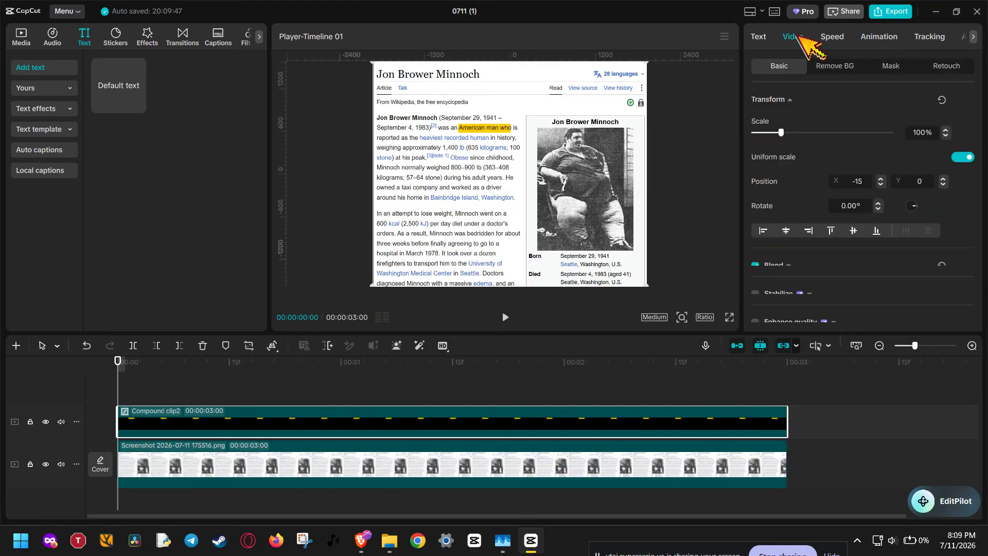
{"action": "left_click", "coordinate": [723, 241]}
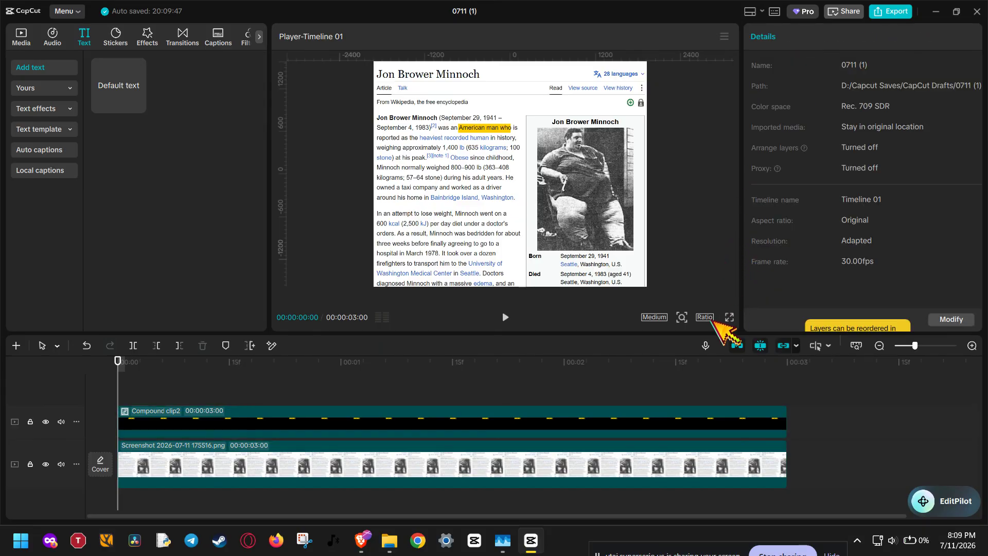
{"action": "left_click", "coordinate": [782, 554]}
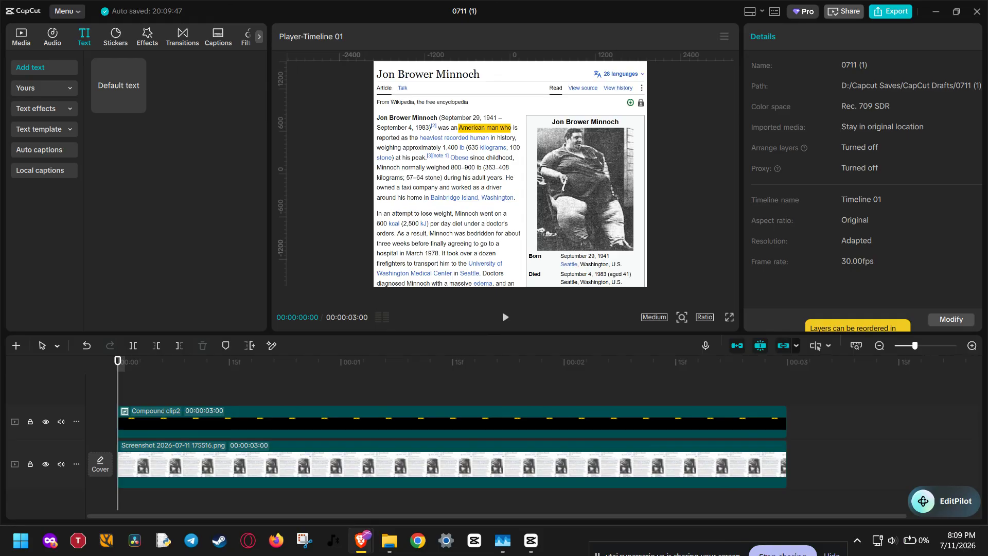